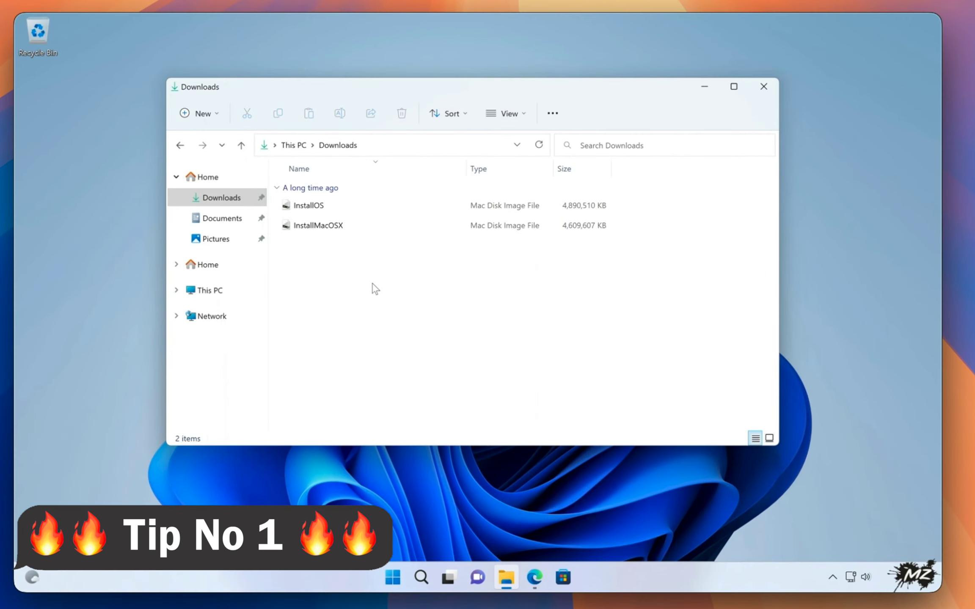
pyautogui.press('space')
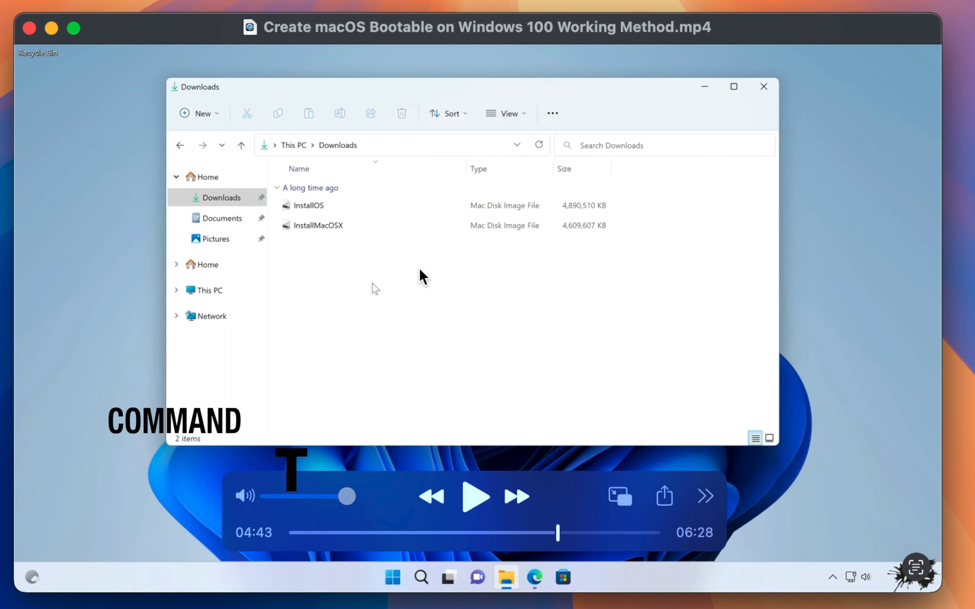
pyautogui.press('super+t')
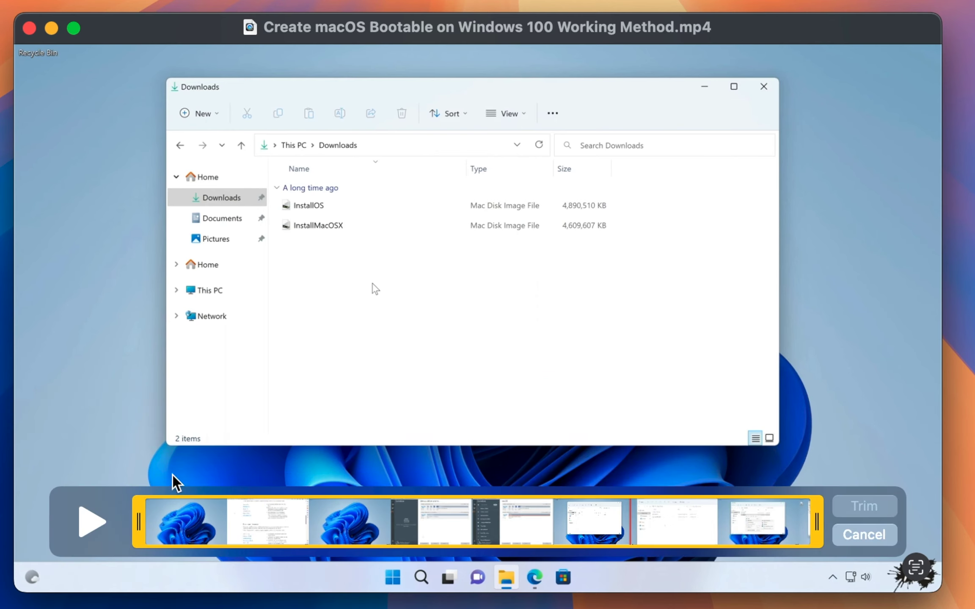
pyautogui.moveTo(140, 522)
pyautogui.mouseDown()
pyautogui.moveTo(234, 528)
pyautogui.moveTo(137, 527)
pyautogui.mouseUp()
pyautogui.moveTo(818, 524)
pyautogui.mouseDown()
pyautogui.moveTo(712, 525)
pyautogui.moveTo(824, 534)
pyautogui.mouseUp()
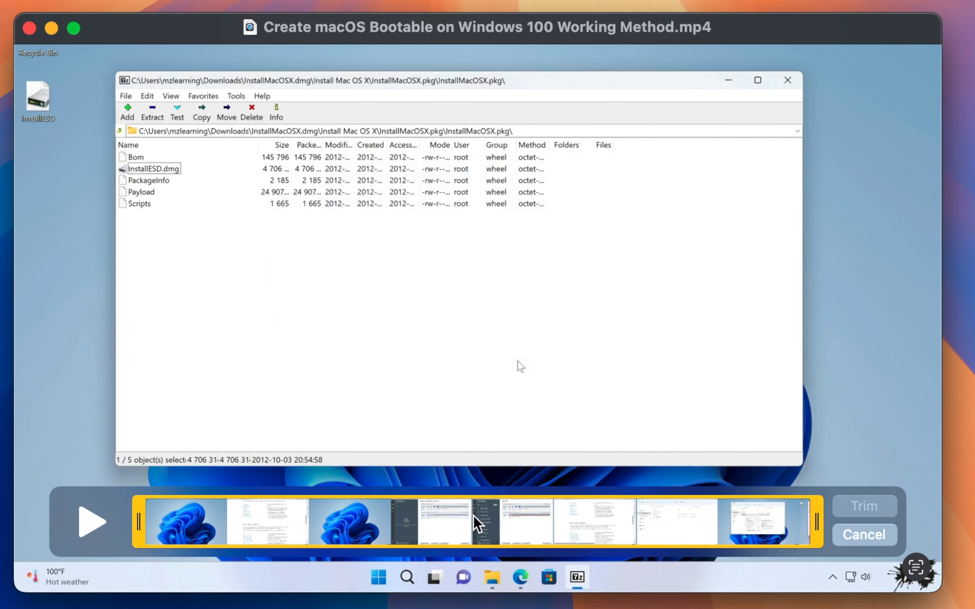
pyautogui.click(852, 541)
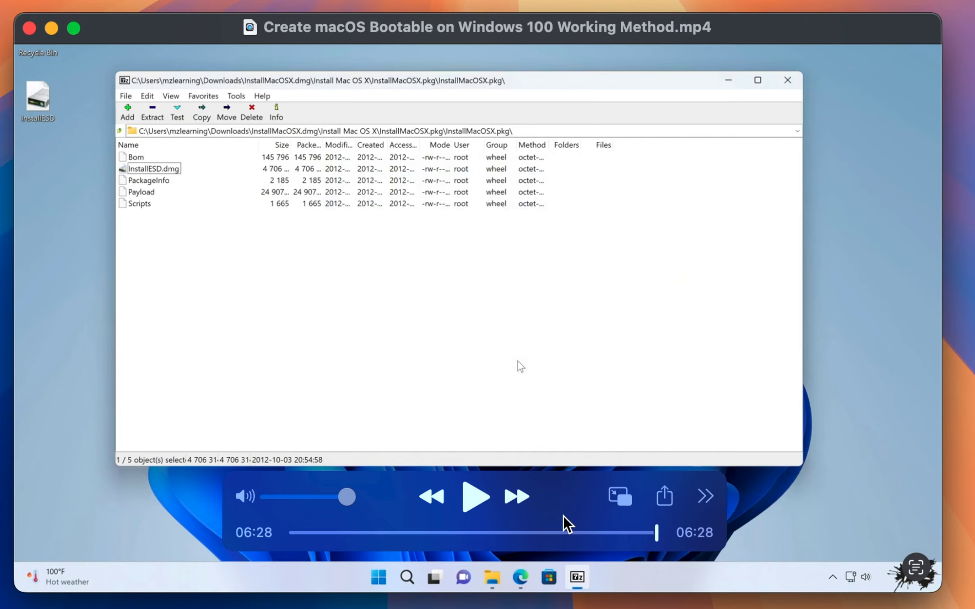
# Split the video at 02:03 and again a short distance after that point
pyautogui.moveTo(553, 534); pyautogui.dragTo(408, 536)
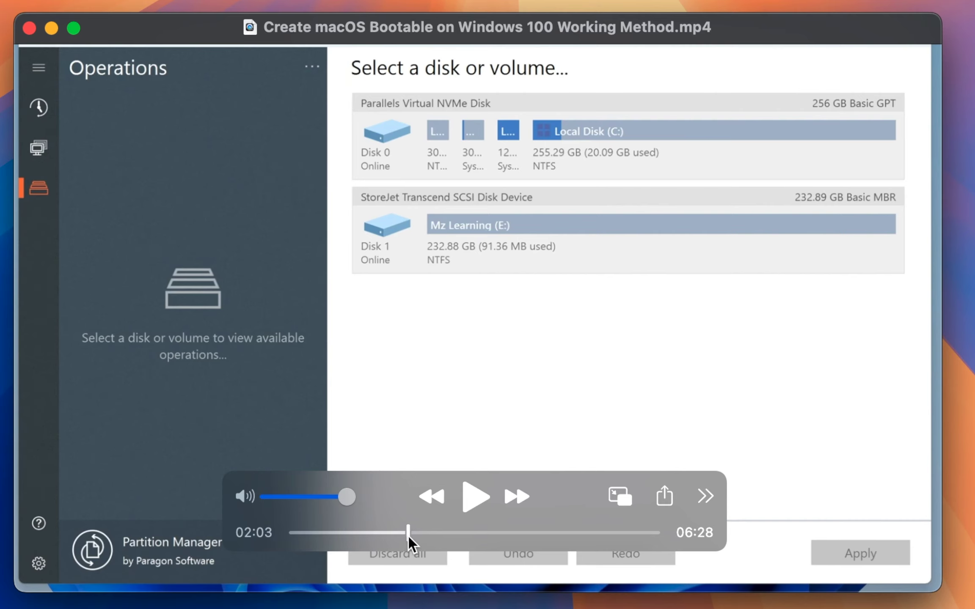
pyautogui.press('super+y')
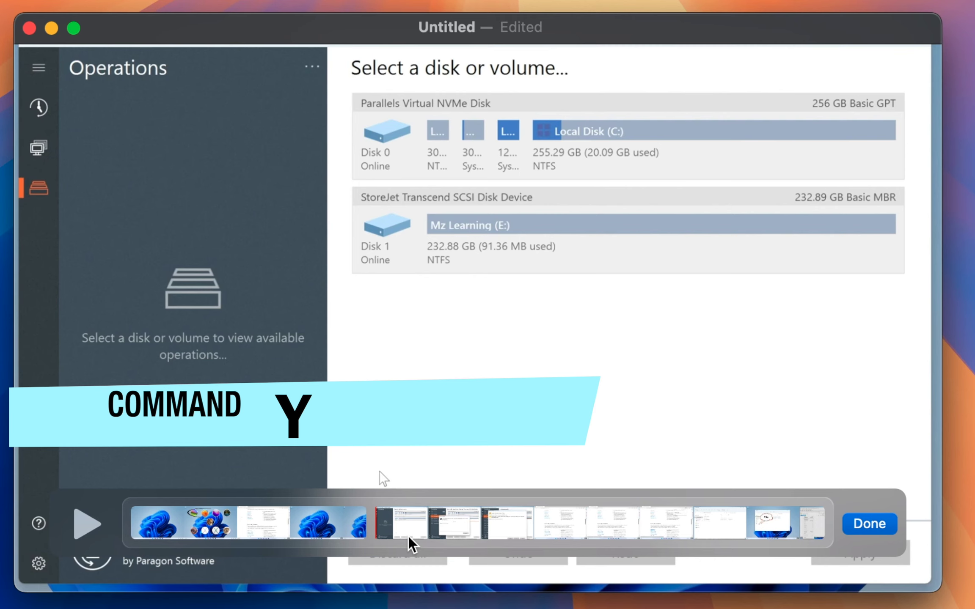
pyautogui.moveTo(372, 523); pyautogui.dragTo(392, 524)
pyautogui.press('super+y')
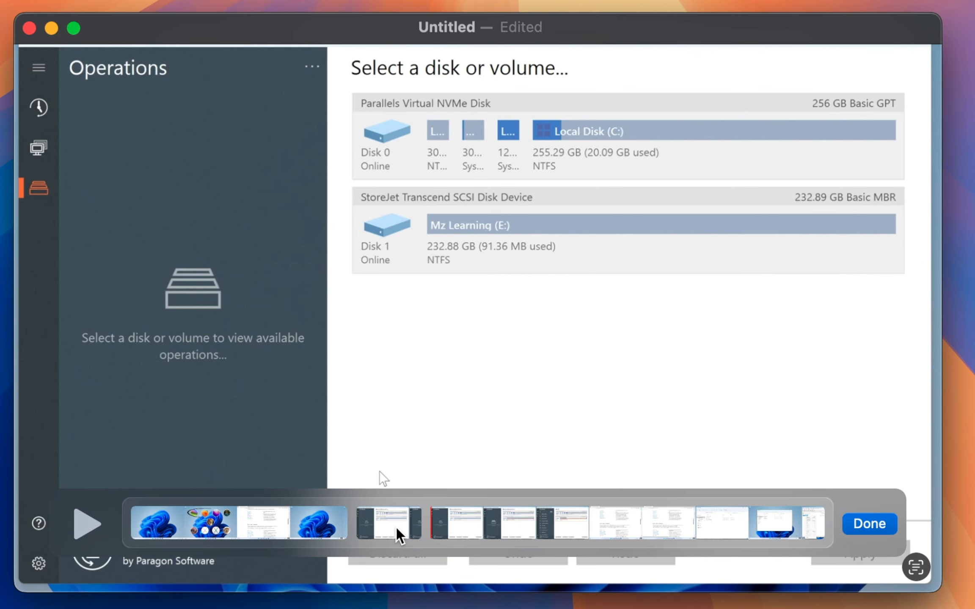
# Delete the short segment between the two splits and finish the clip edit
pyautogui.click(397, 534)
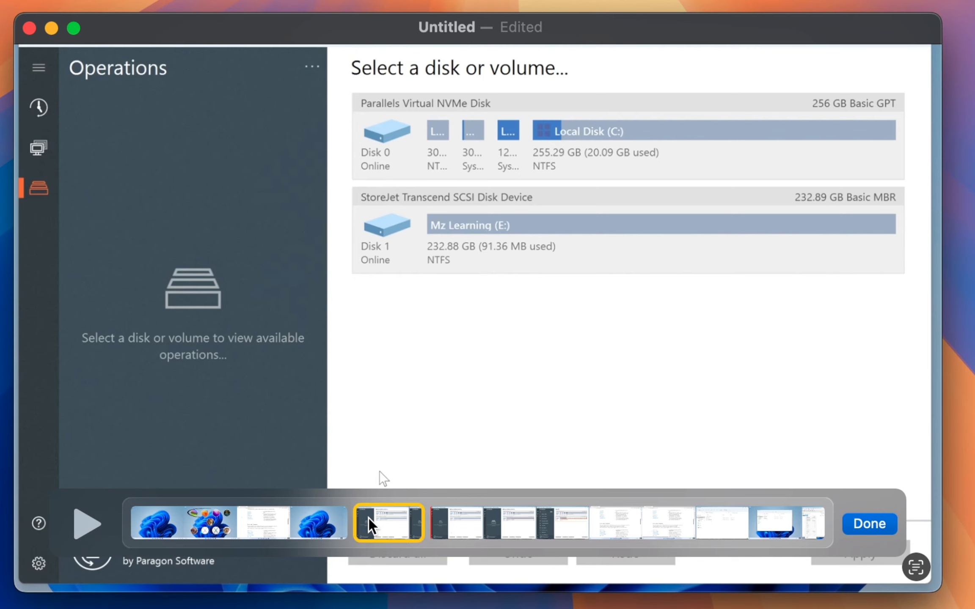
pyautogui.press('Delete')
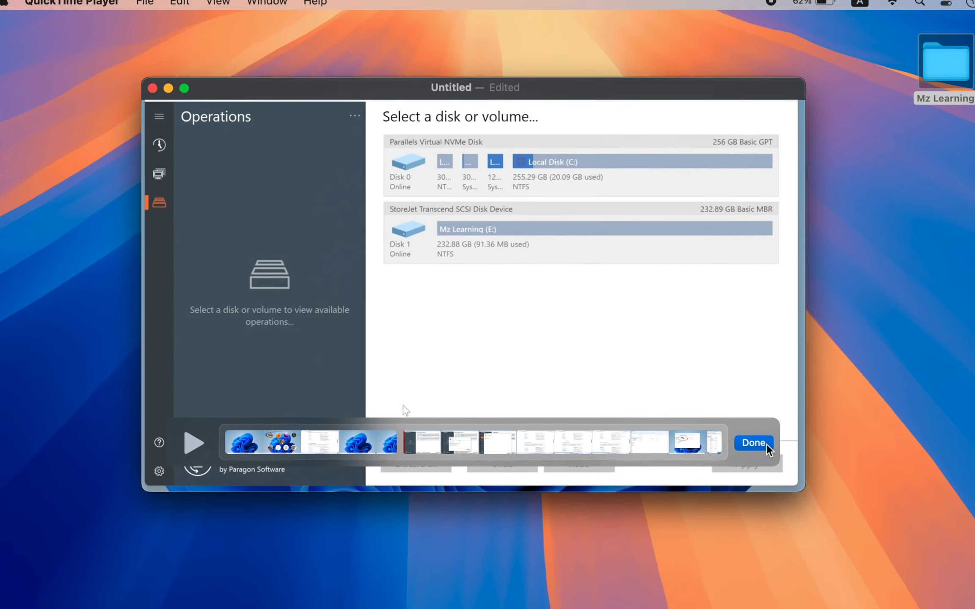
pyautogui.click(870, 523)
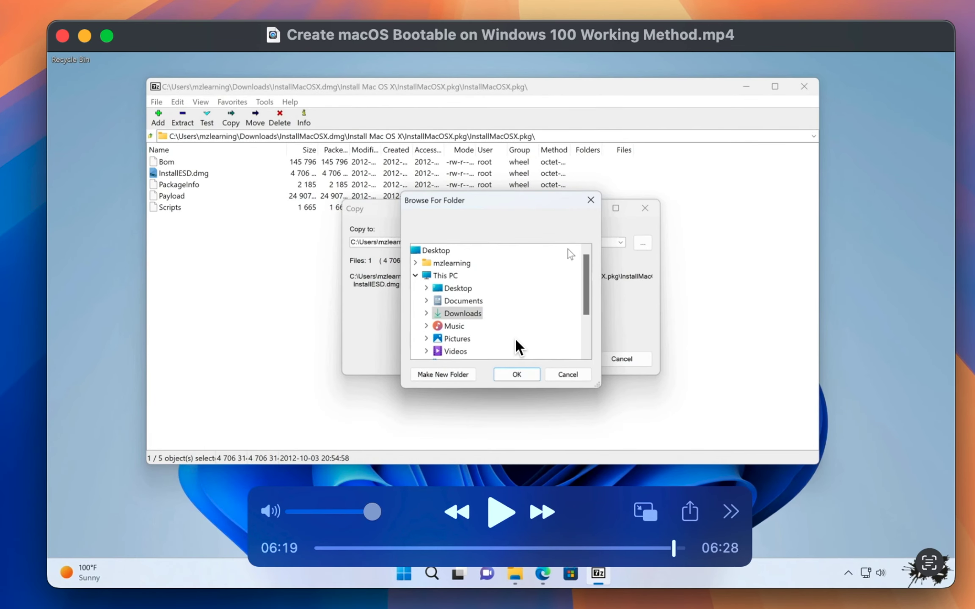
# Display the clips as audio waveforms and split the long first clip at its second silent gap
pyautogui.press('super+e')
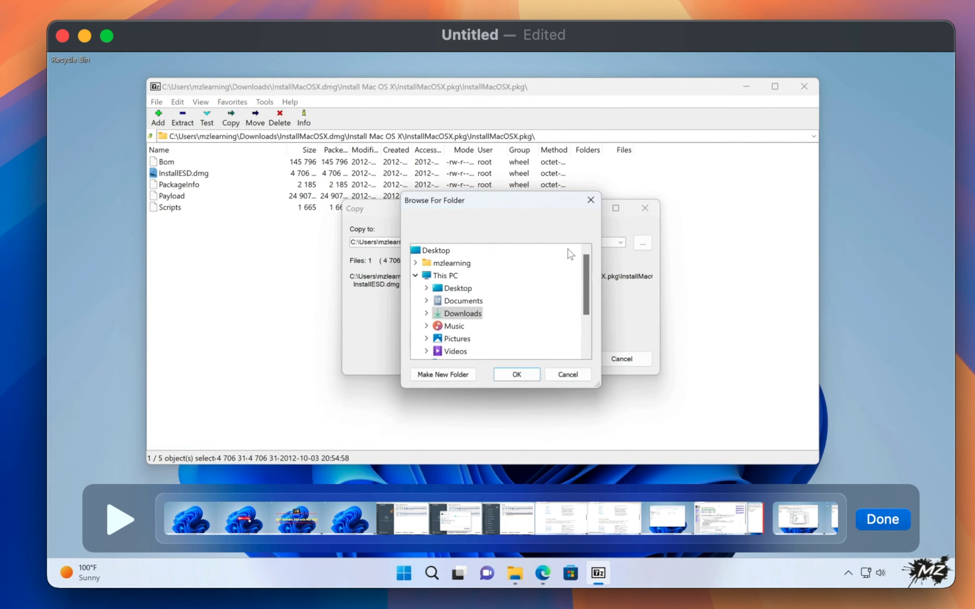
pyautogui.press('super+u')
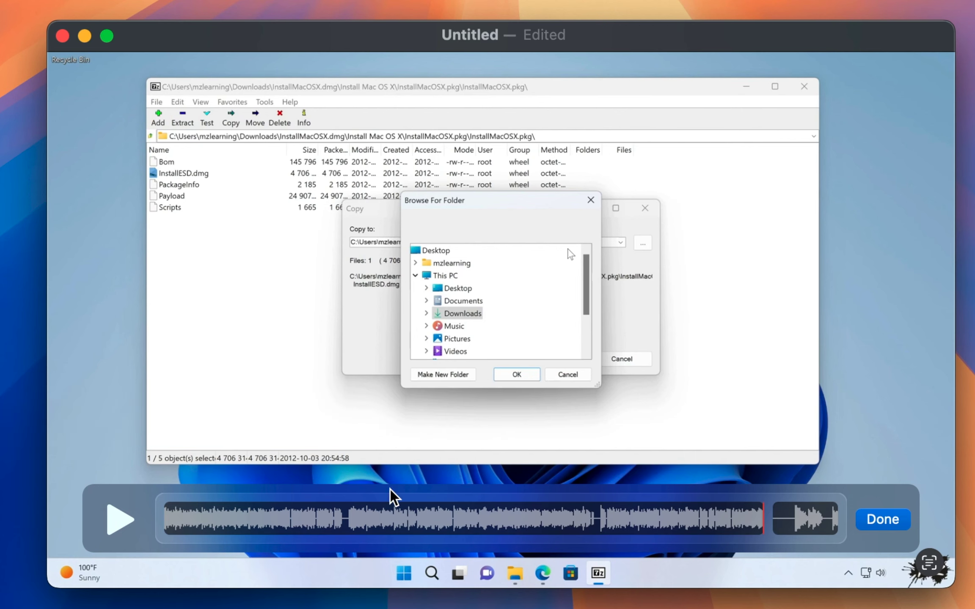
pyautogui.click(346, 519)
pyautogui.moveTo(761, 515); pyautogui.dragTo(597, 534)
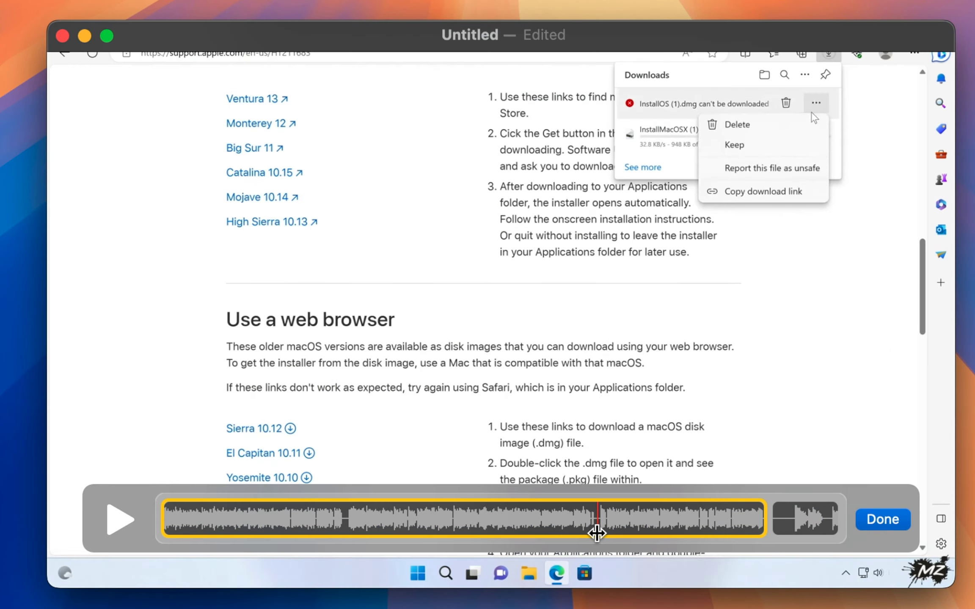
pyautogui.press('super+y')
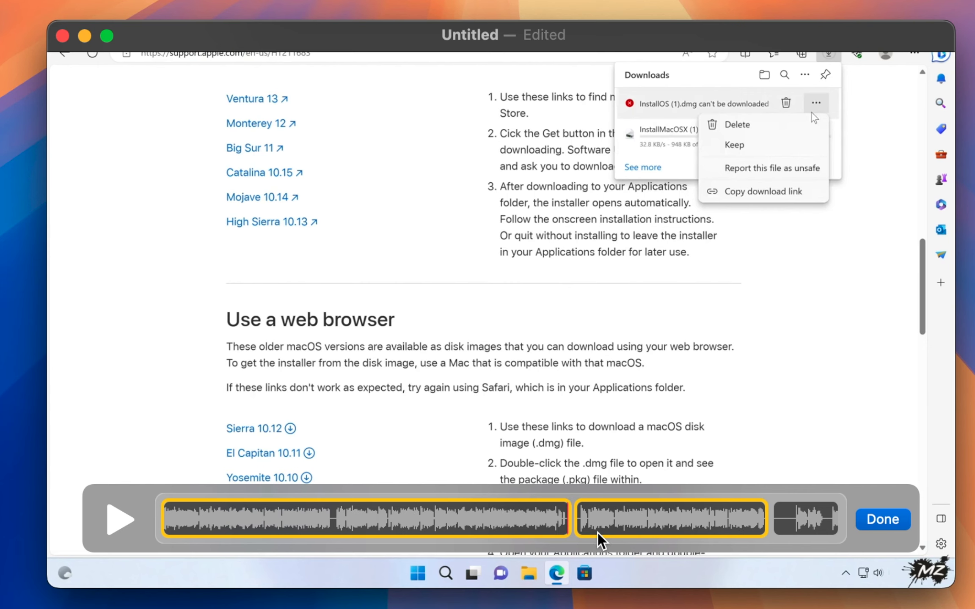
# Split the clip at its earlier silent gap and delete the segment between the two gaps
pyautogui.moveTo(565, 524); pyautogui.dragTo(333, 533)
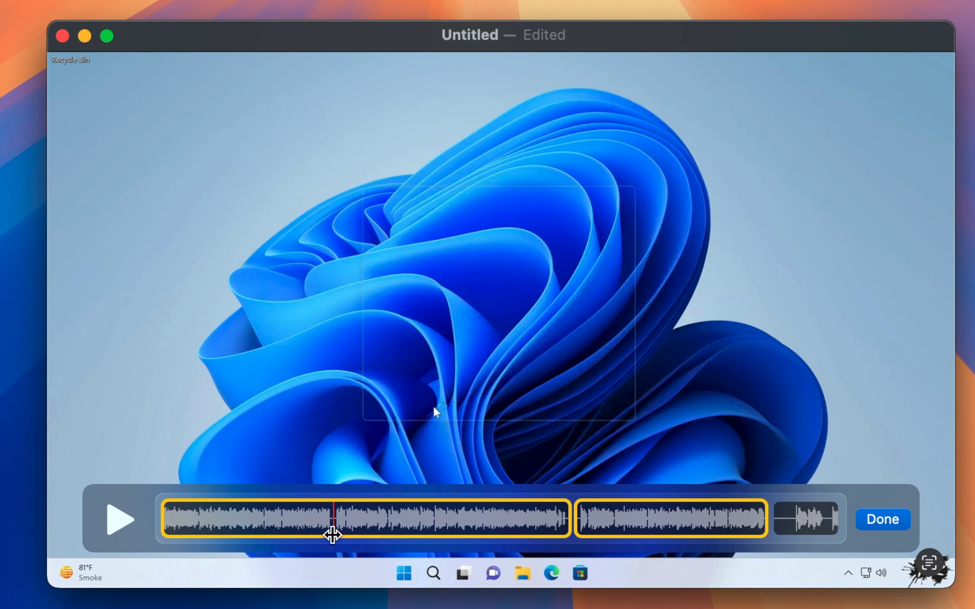
pyautogui.press('super+y')
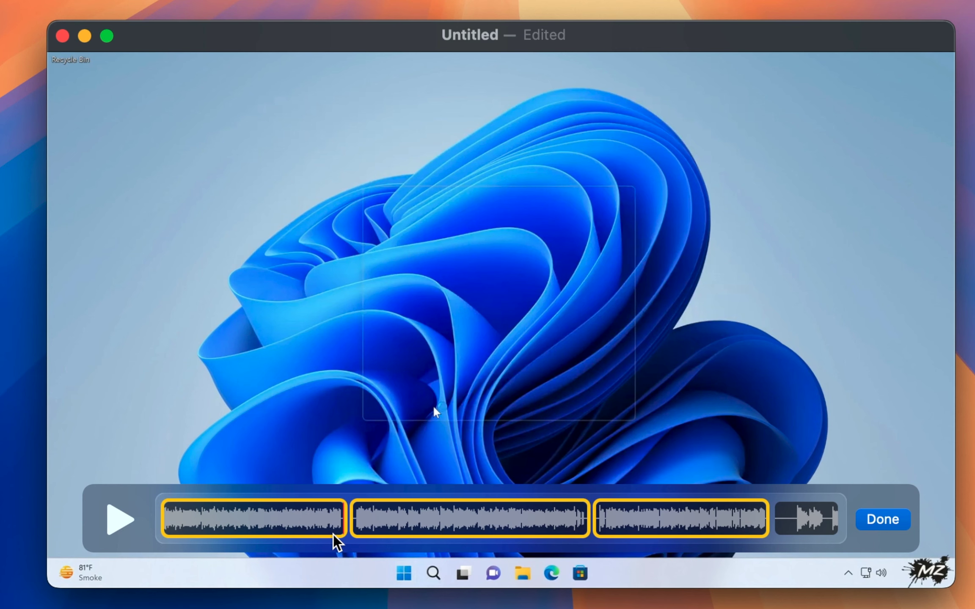
pyautogui.click(449, 526)
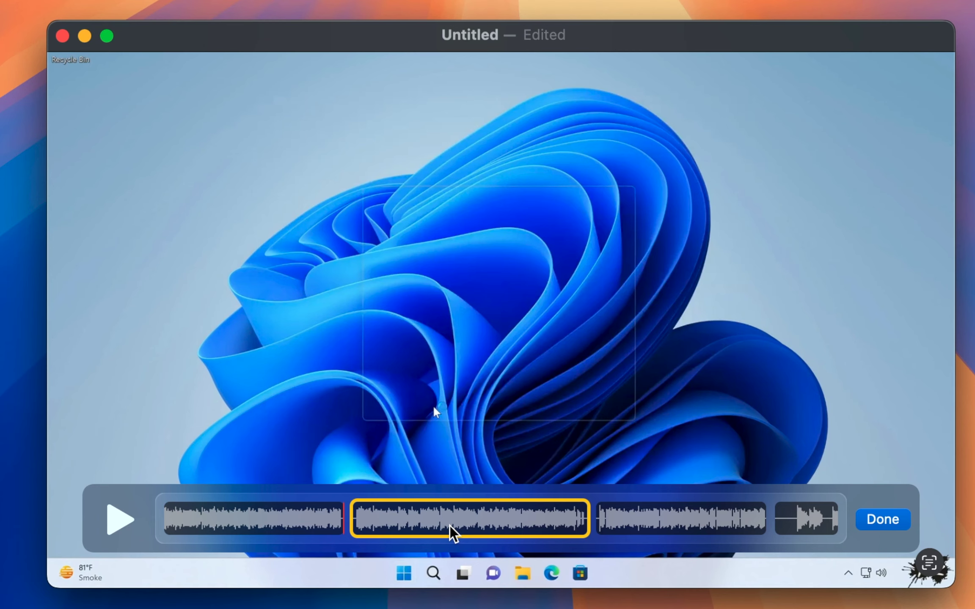
pyautogui.press('Delete')
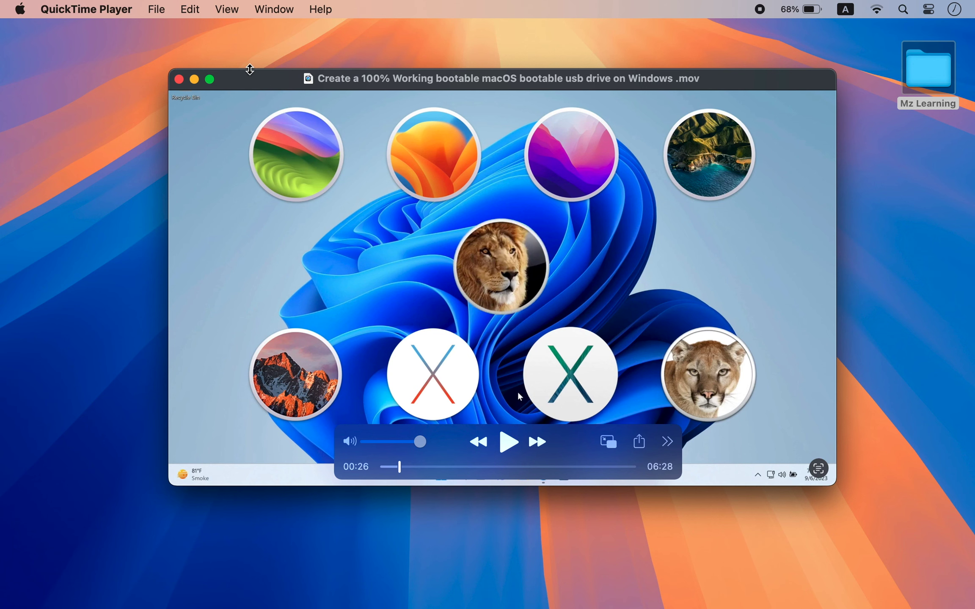
# Remove the video's original audio and add the "Arabian nights" MP3 from the Music folder at the beginning as its soundtrack
pyautogui.click(188, 10)
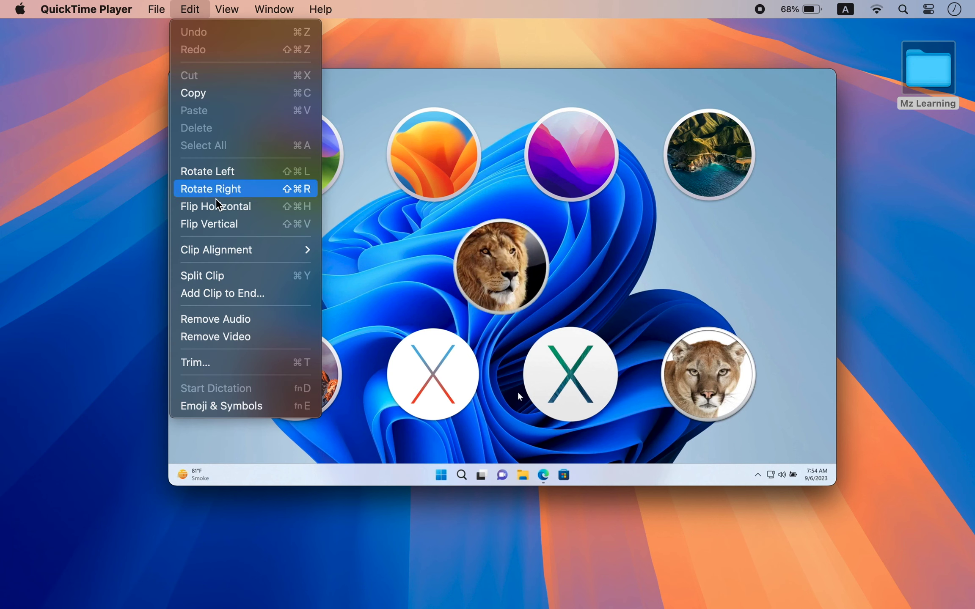
pyautogui.click(235, 324)
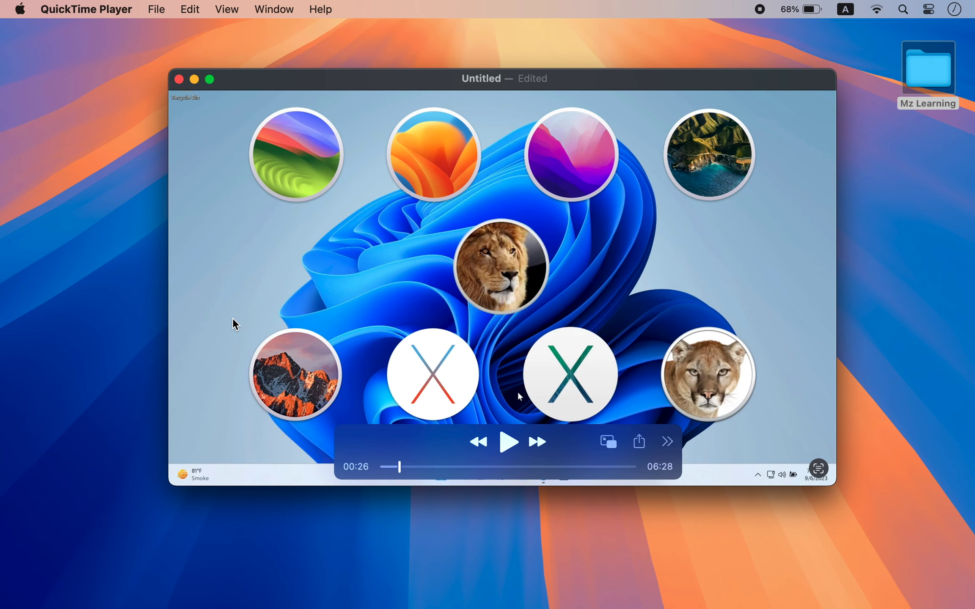
pyautogui.click(192, 5)
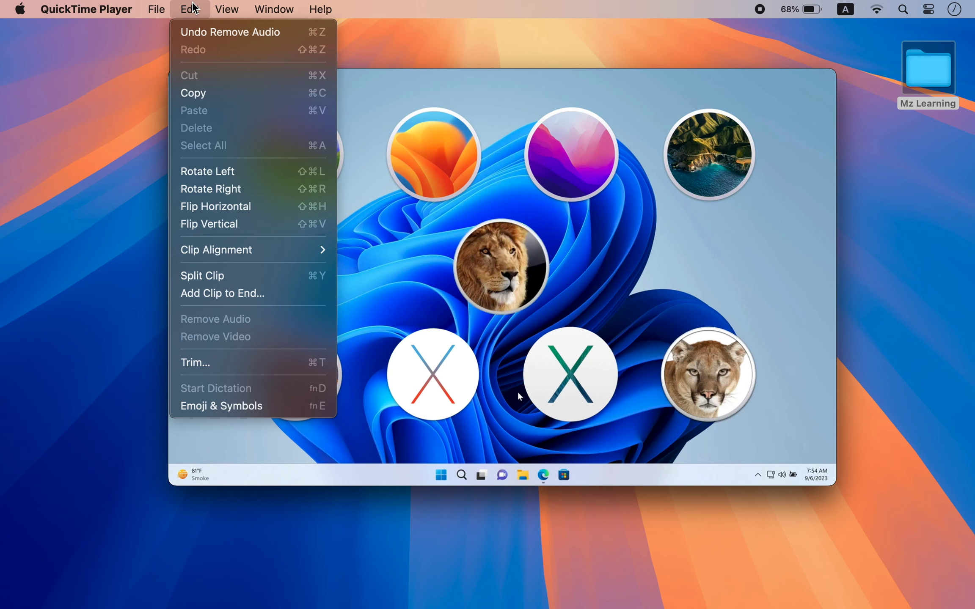
pyautogui.press('alt')
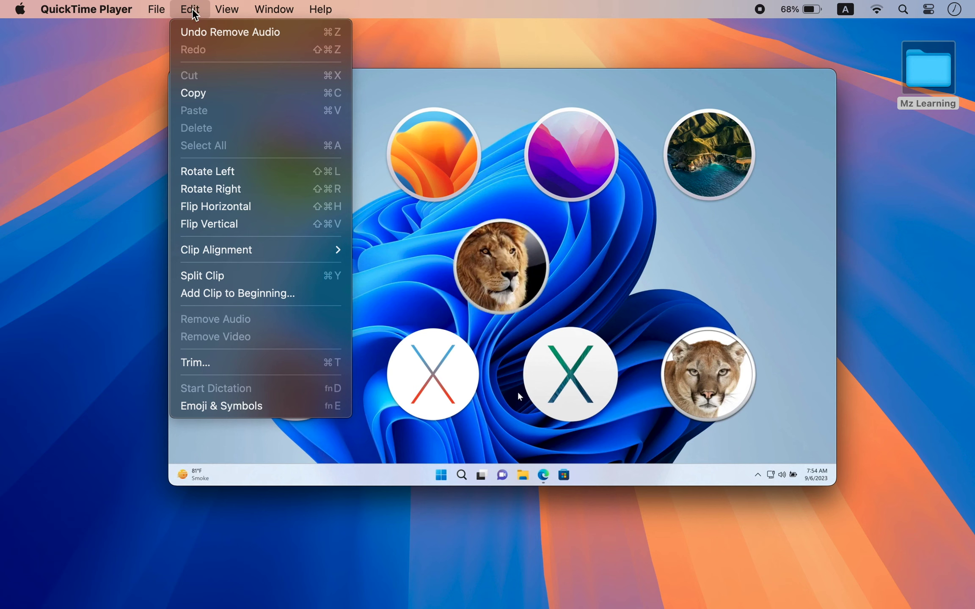
pyautogui.click(213, 293)
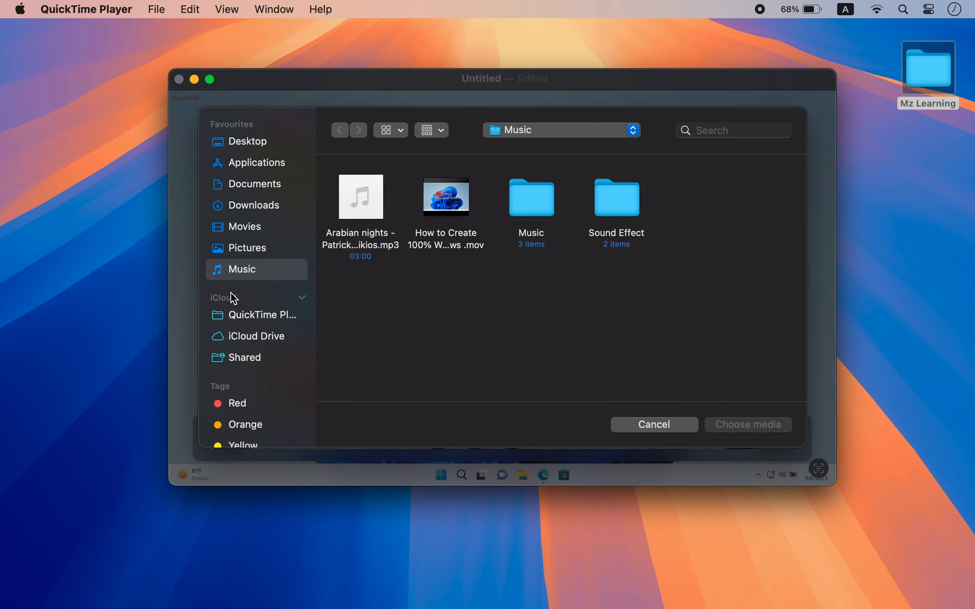
pyautogui.click(357, 215)
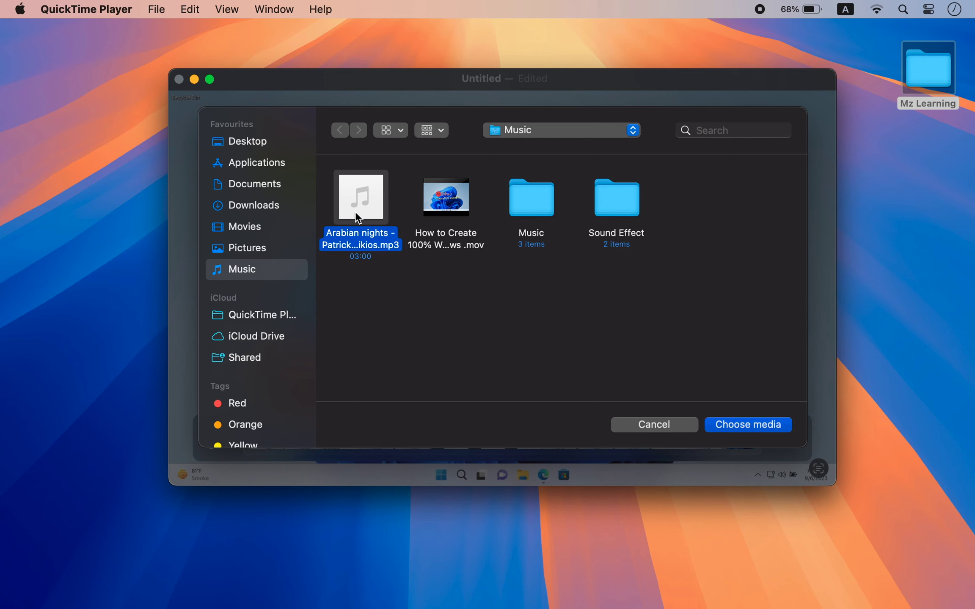
pyautogui.click(740, 424)
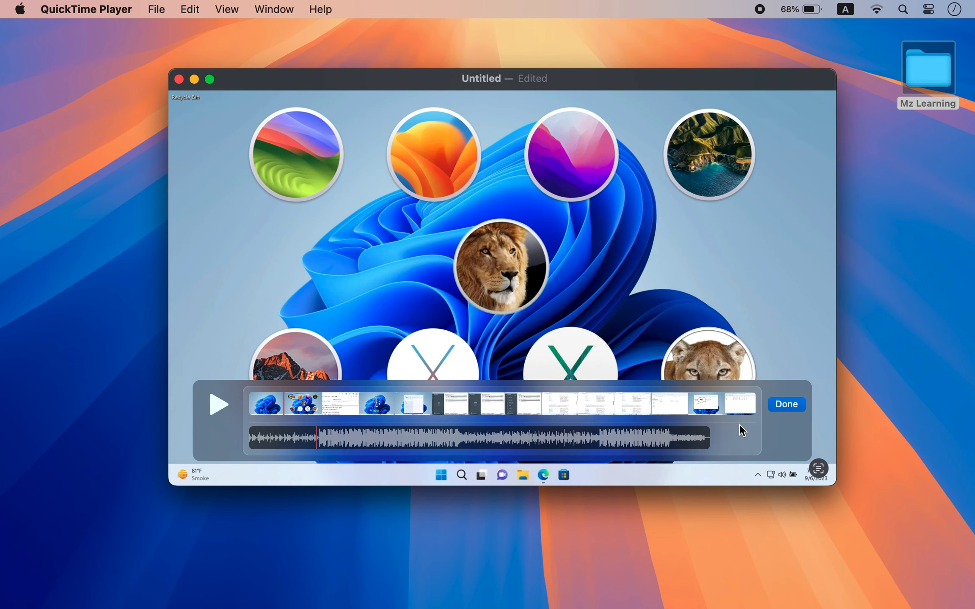
pyautogui.click(783, 404)
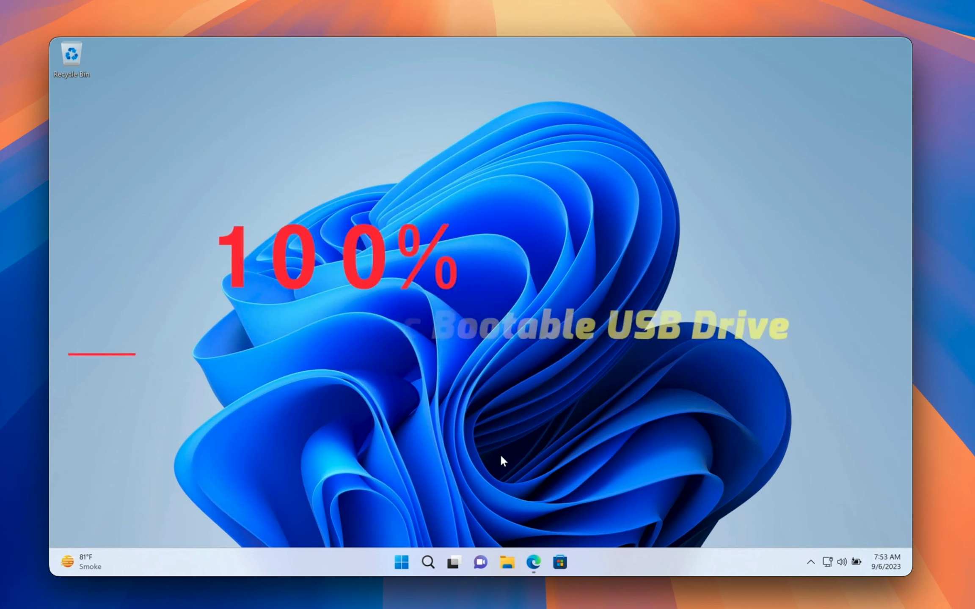
# Pause the video at 00:05, copy the title text from the frame with Live Text and paste it into the blank TextEdit document
pyautogui.moveTo(523, 411)
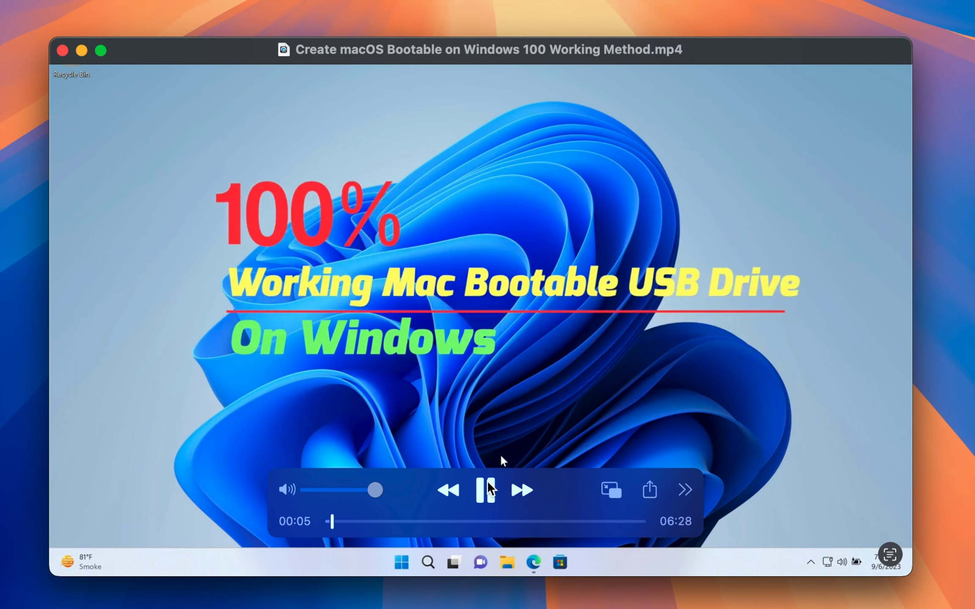
pyautogui.click(486, 491)
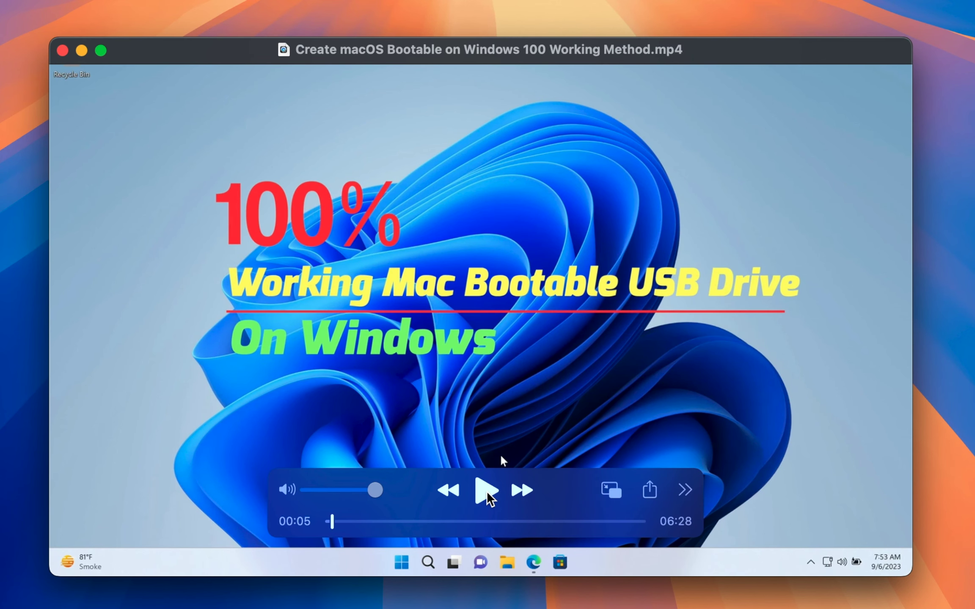
pyautogui.click(890, 554)
pyautogui.moveTo(230, 283); pyautogui.dragTo(495, 339)
pyautogui.press('super+c')
pyautogui.click(389, 577)
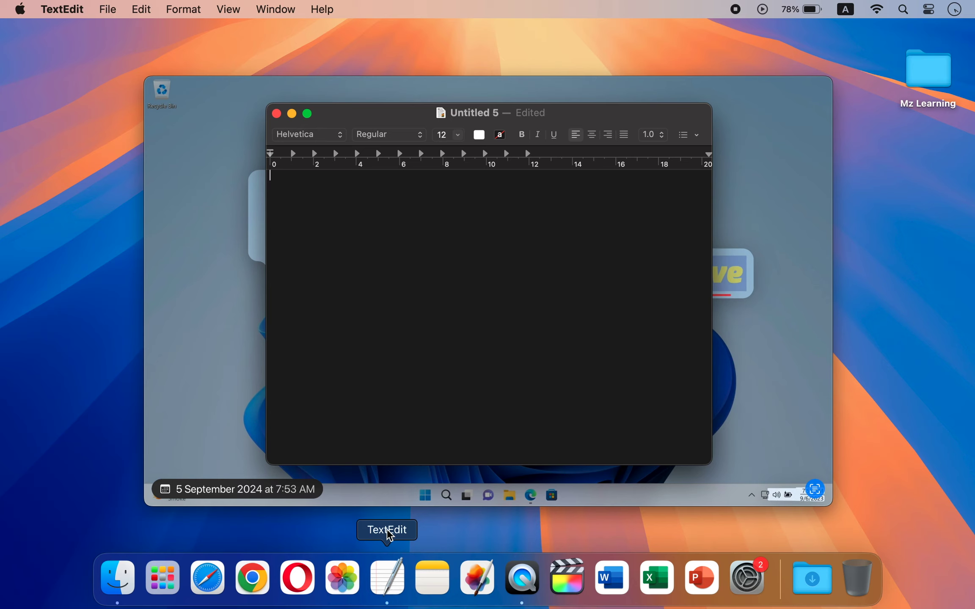
pyautogui.press('super+v')
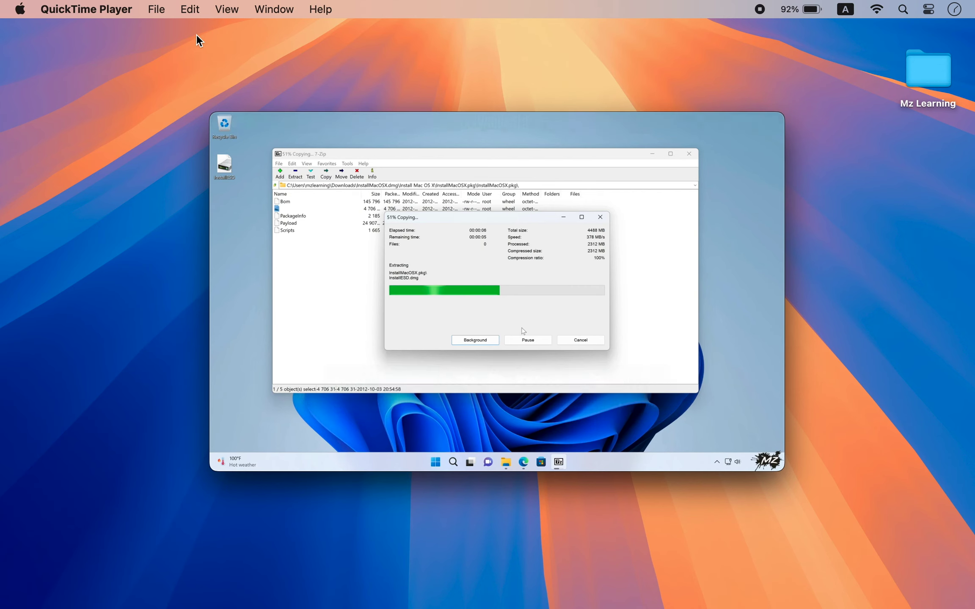
# Try to remove the video track from the movie
pyautogui.click(189, 12)
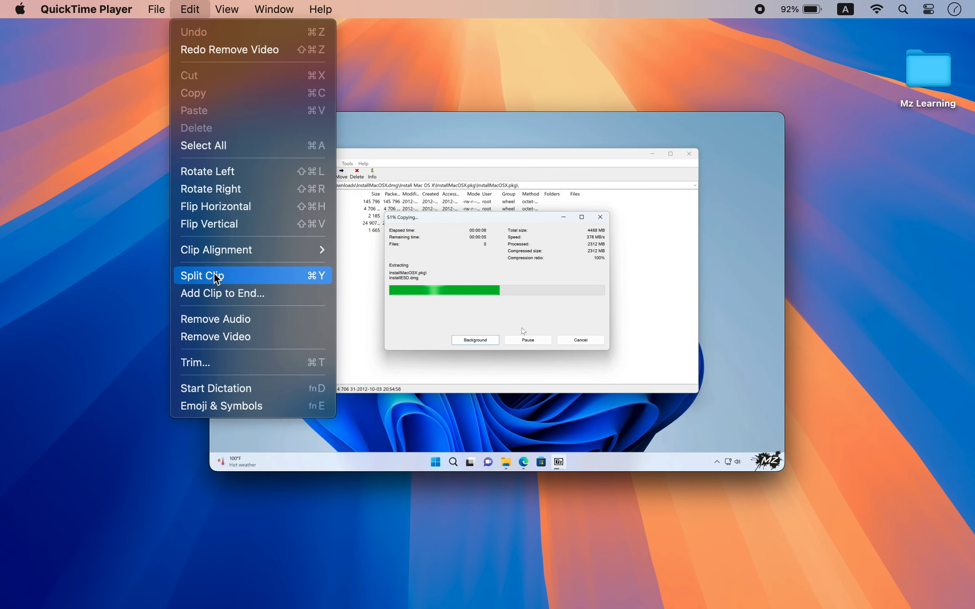
pyautogui.click(215, 339)
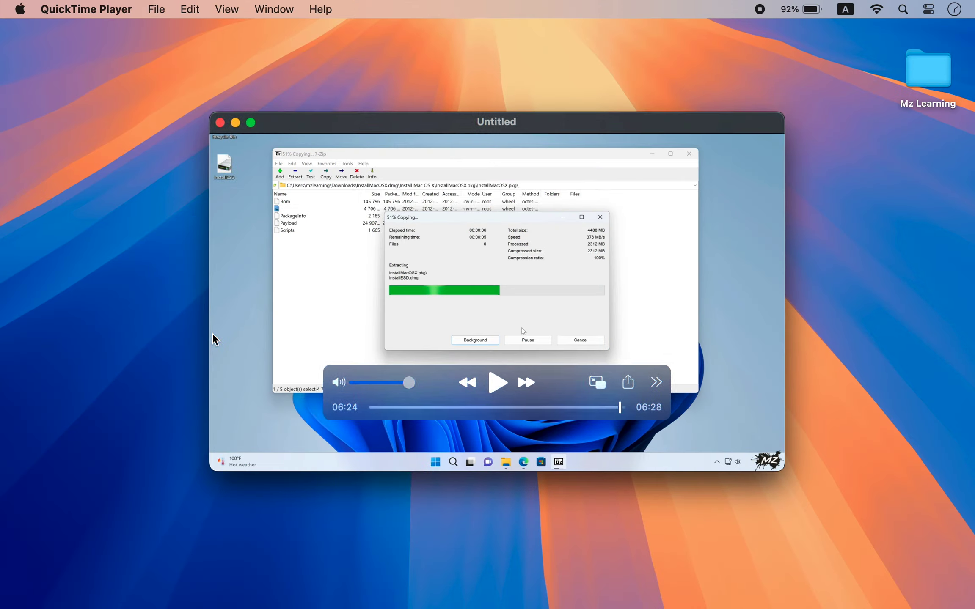
# Export the movie as audio only to the Desktop under the name "Mz Learning"
pyautogui.click(156, 9)
pyautogui.moveTo(183, 259)
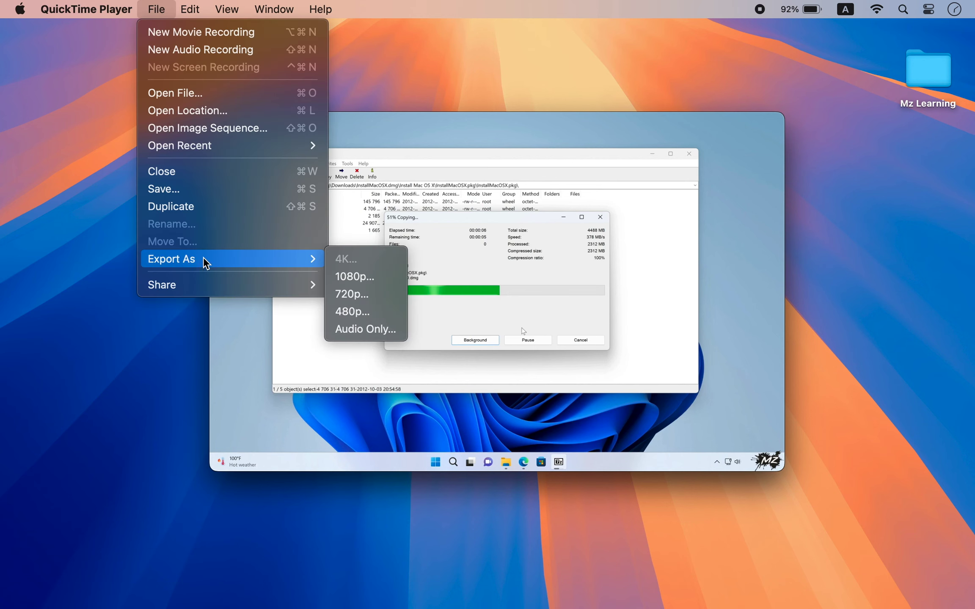
pyautogui.click(360, 334)
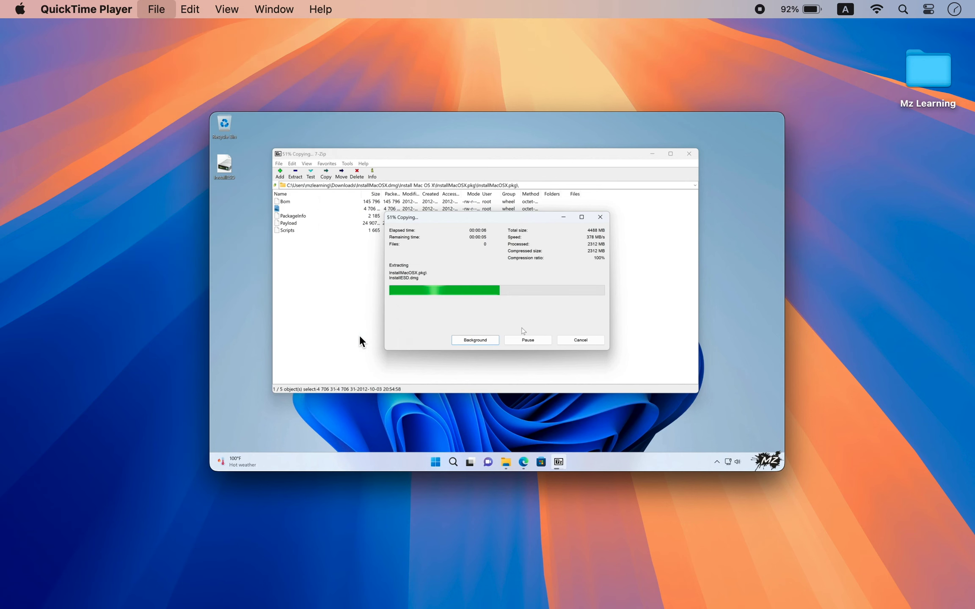
pyautogui.write('Mz Learning')
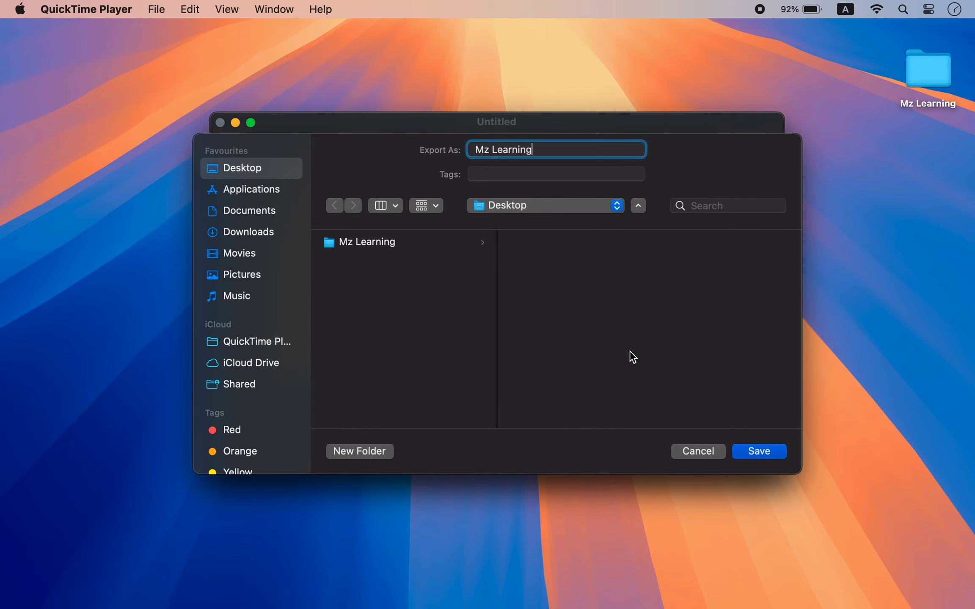